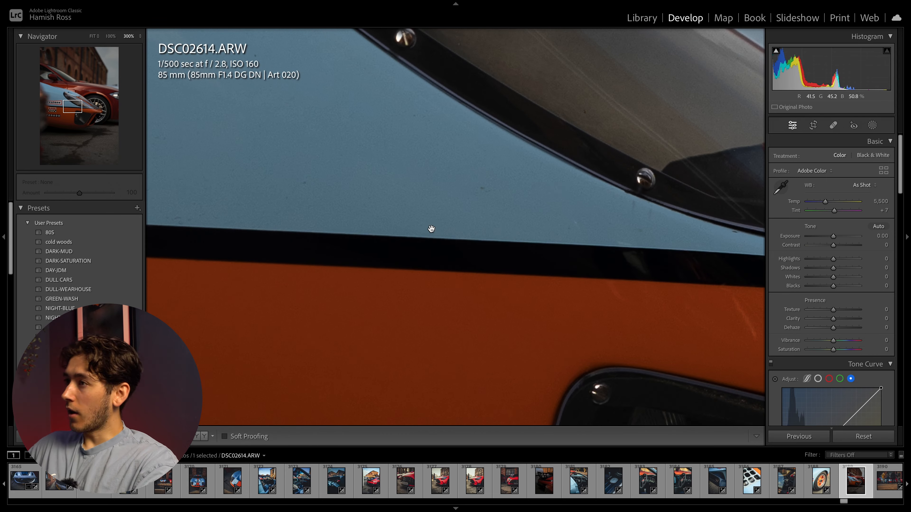
Apply the DULL CARS preset to the whole photo DSC02614.ARW and compare it side by side with the original
left_click(552, 190)
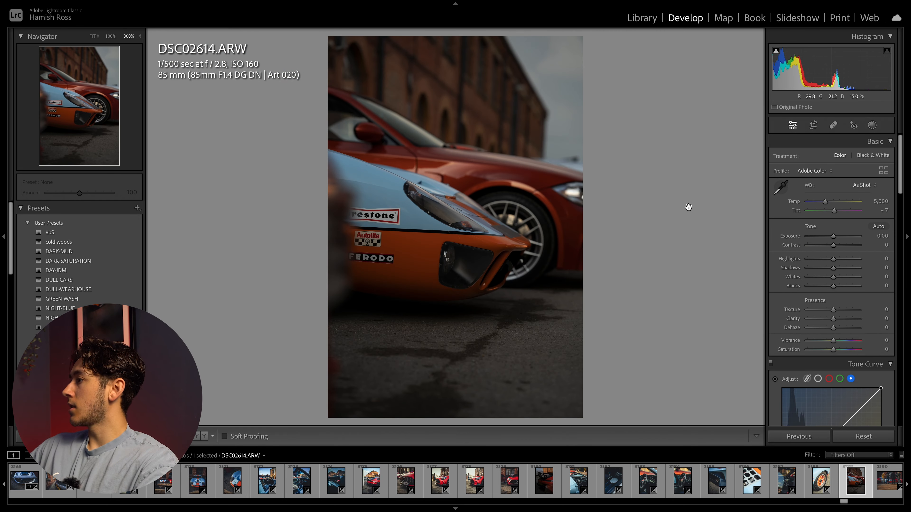
left_click(436, 192)
left_click(657, 210)
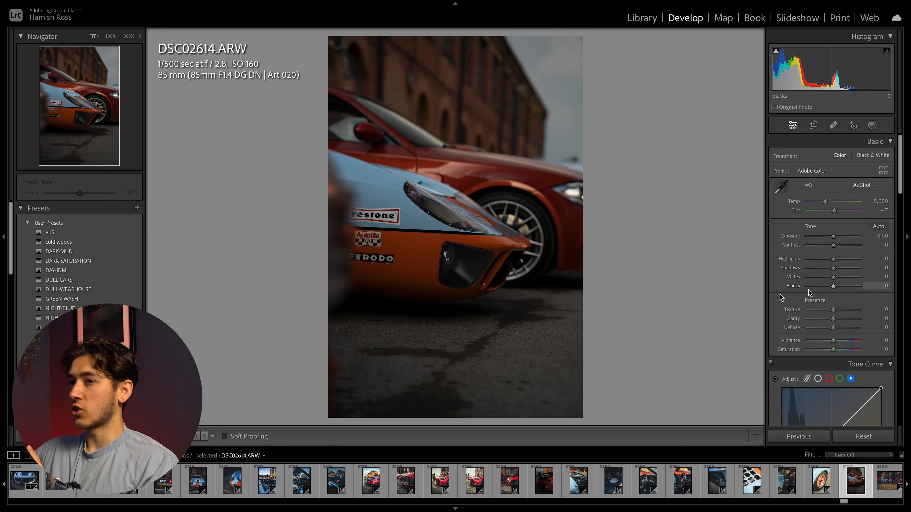
left_click(110, 280)
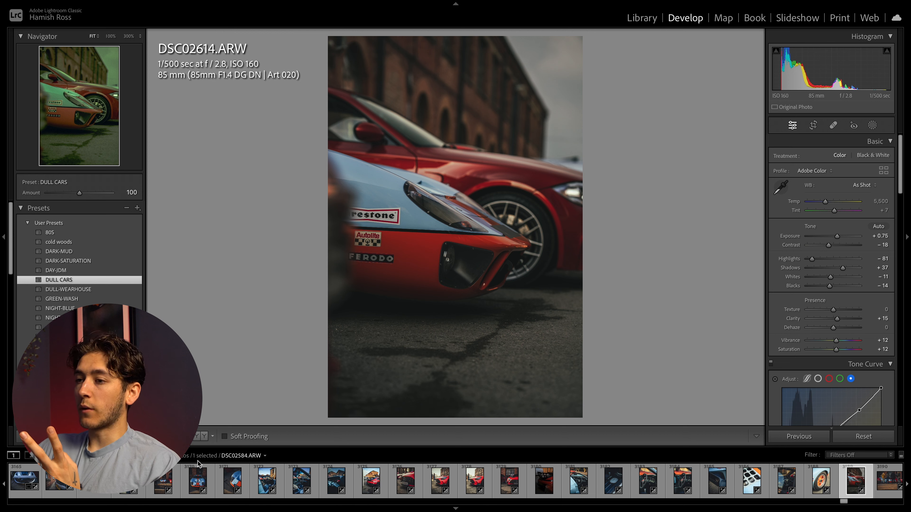
left_click(205, 436)
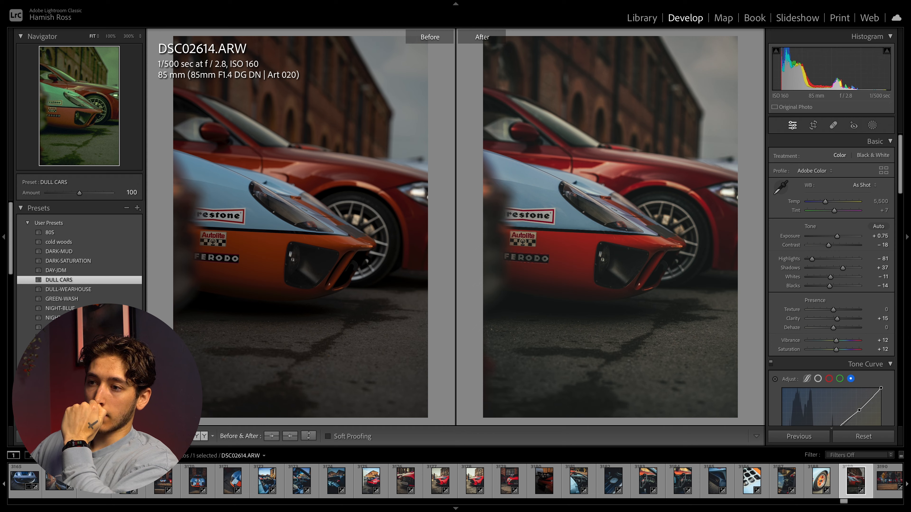
key("y")
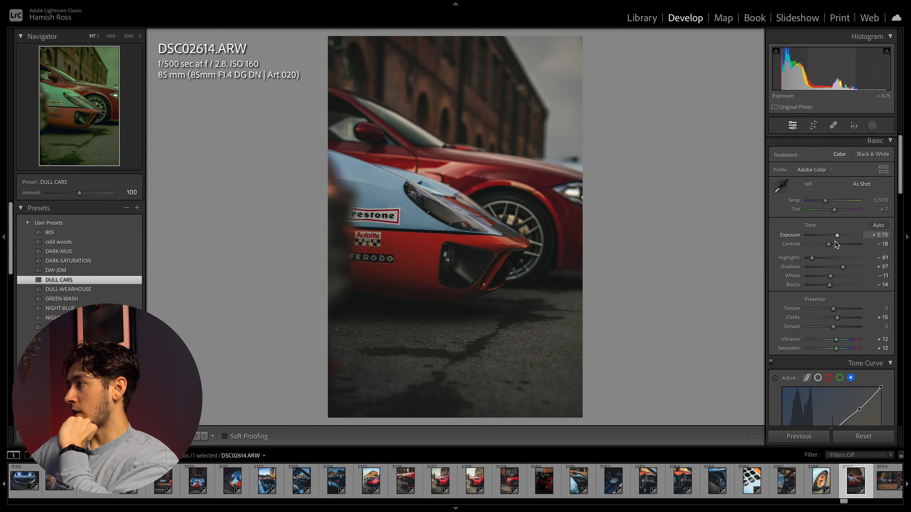
Fine-tune the basic tone: set contrast to -14, highlights to -69, shadows to +46 and whites to -9
left_click_drag(829, 245, 831, 246)
scroll(831, 246, "down", 3)
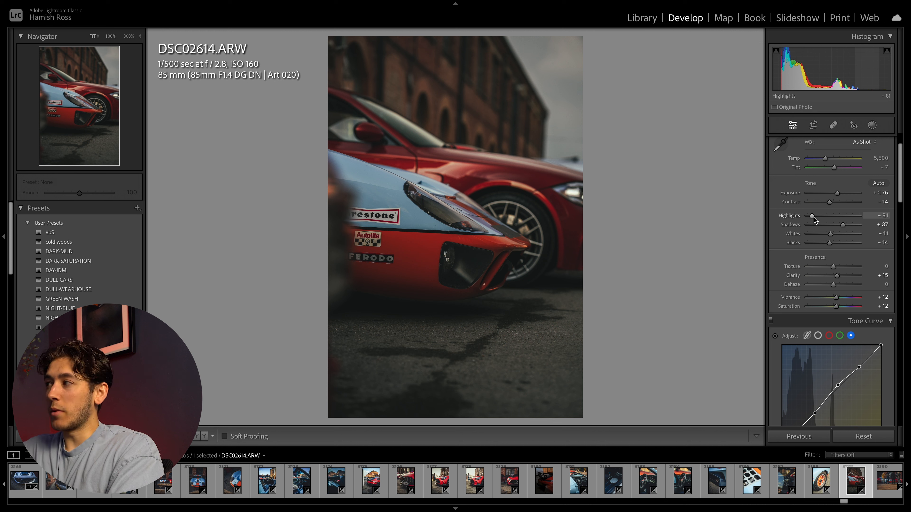
mouse_move(816, 219)
left_mouse_down()
mouse_move(834, 220)
mouse_move(817, 219)
left_mouse_up()
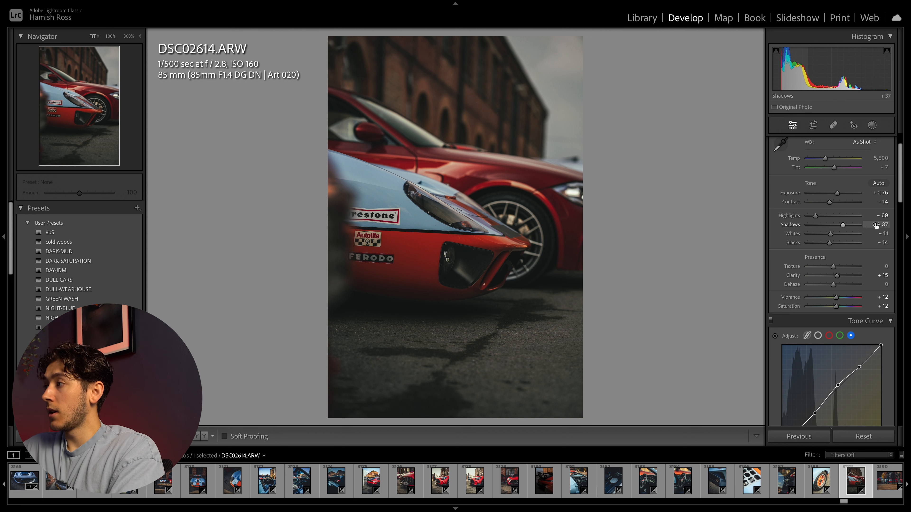
mouse_move(843, 225)
left_mouse_down()
mouse_move(827, 226)
mouse_move(845, 229)
left_mouse_up()
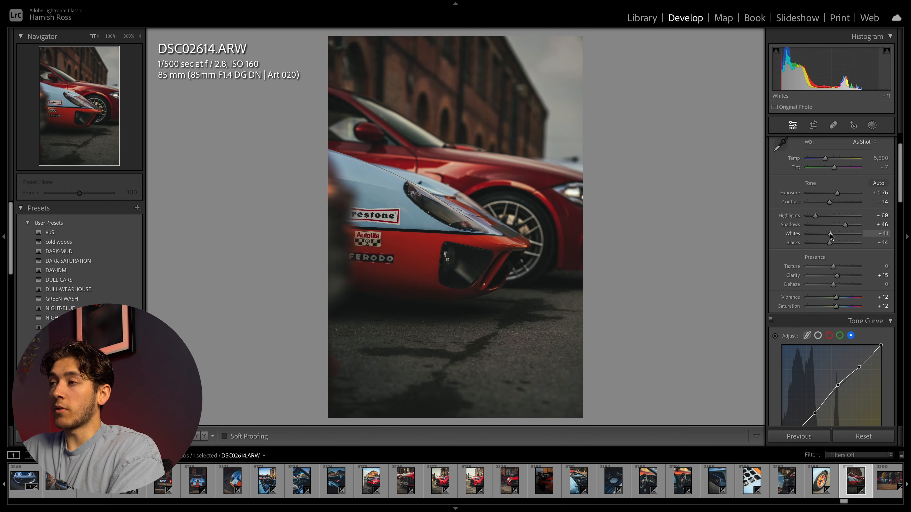
mouse_move(831, 236)
left_mouse_down()
mouse_move(846, 236)
mouse_move(832, 236)
left_mouse_up()
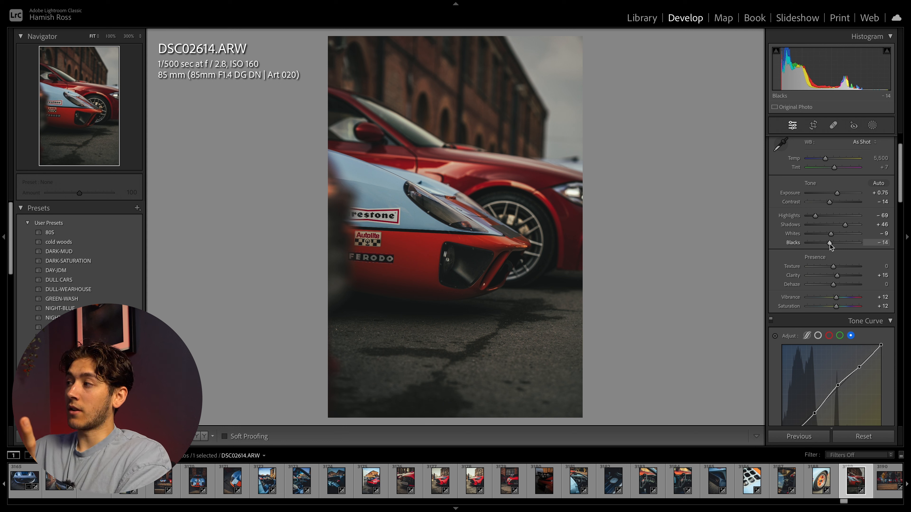
Lift the black point of the RGB tone curve to an output of 38 and review the red, green and blue channel curves
scroll(830, 247, "down", 3)
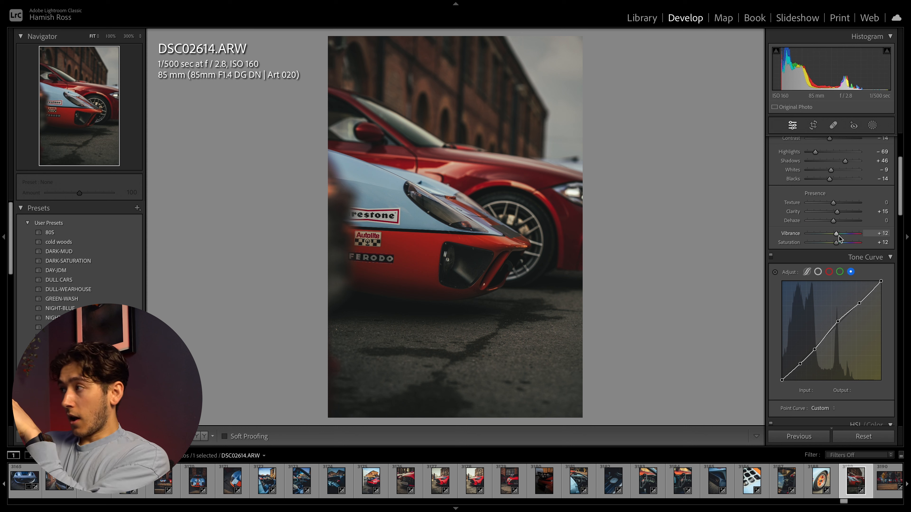
scroll(823, 283, "down", 1)
left_click(819, 254)
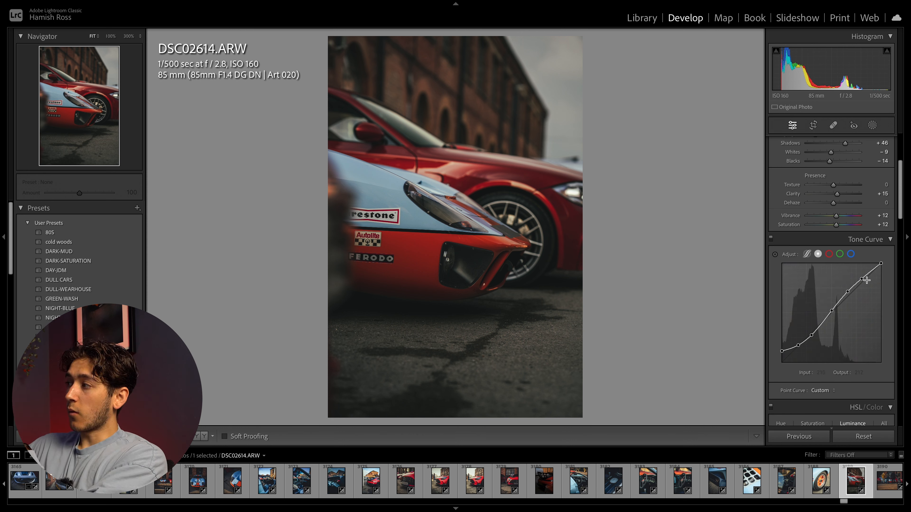
left_click(850, 291)
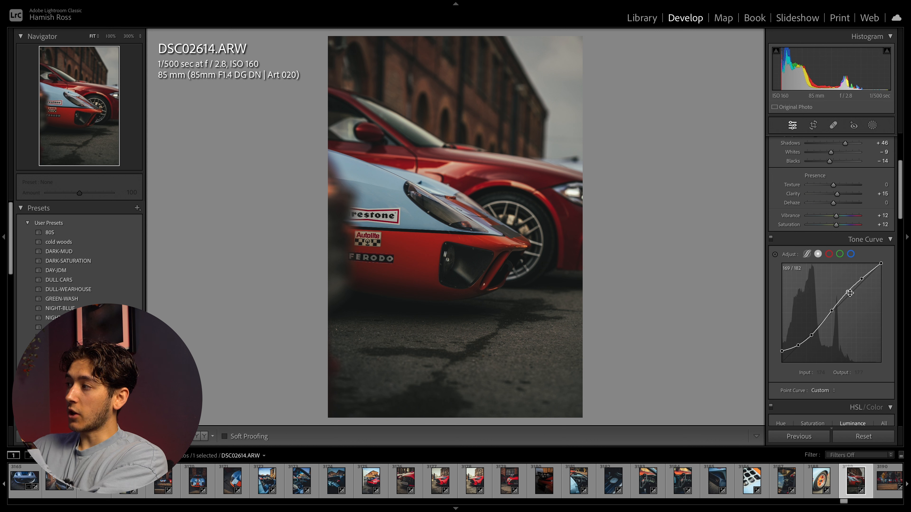
left_click(798, 346)
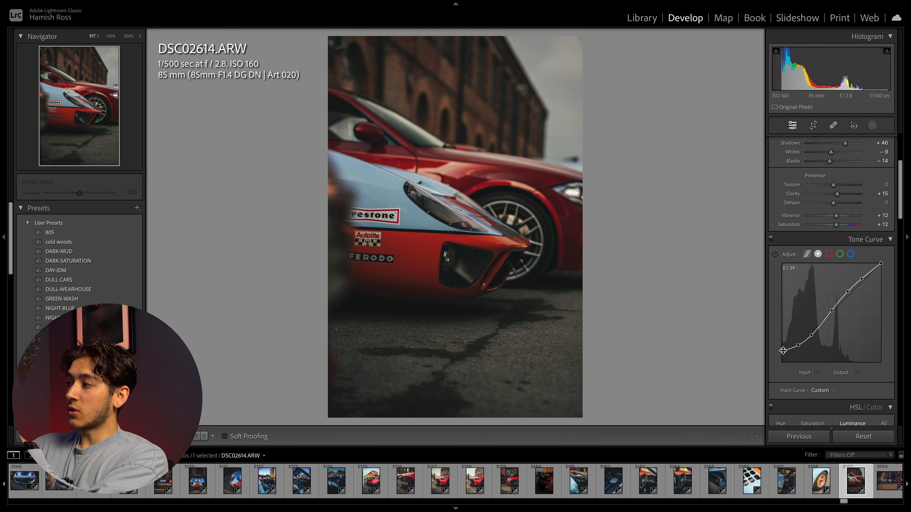
left_click_drag(783, 350, 781, 363)
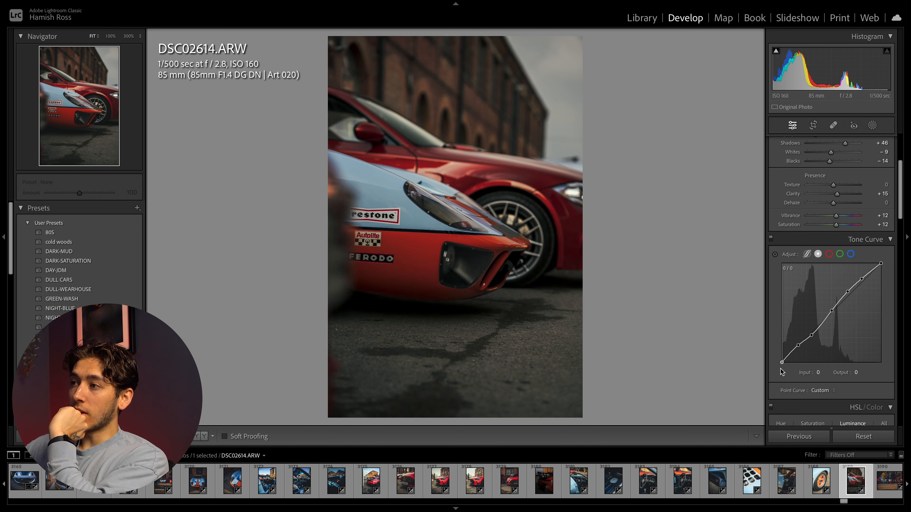
mouse_move(782, 362)
left_mouse_down()
mouse_move(774, 345)
mouse_move(769, 351)
left_mouse_up()
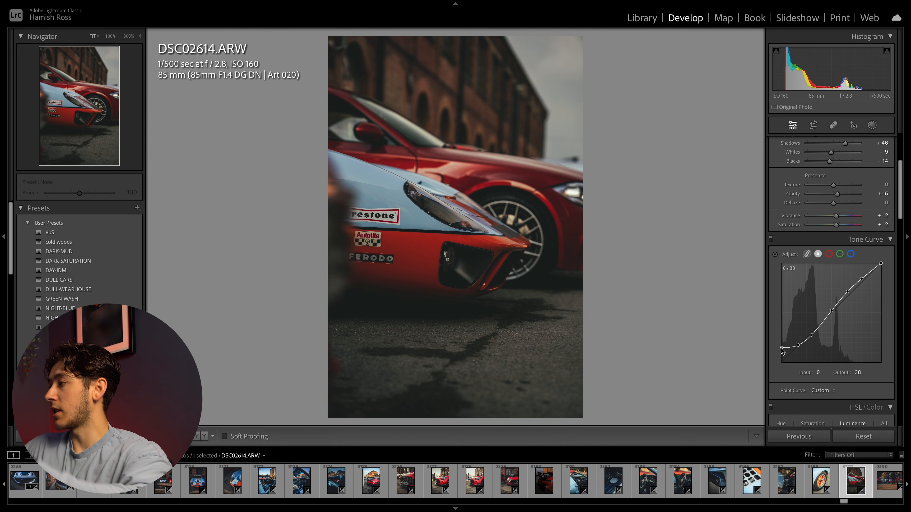
left_click(830, 254)
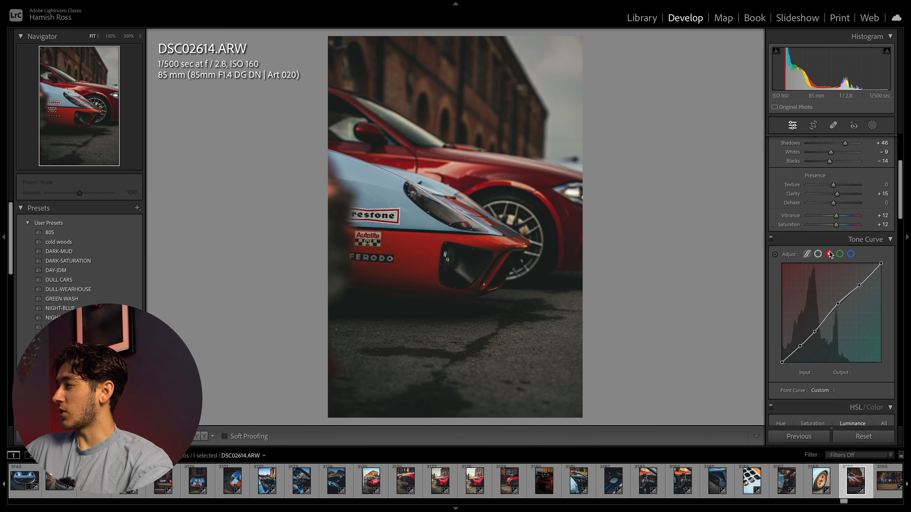
mouse_move(862, 287)
left_mouse_down()
mouse_move(863, 297)
mouse_move(858, 291)
left_mouse_up()
left_click(840, 254)
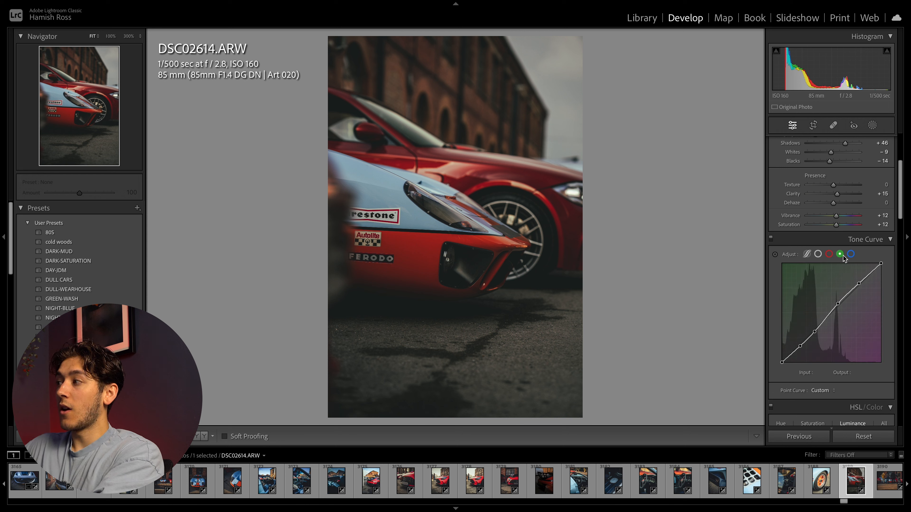
left_click(851, 255)
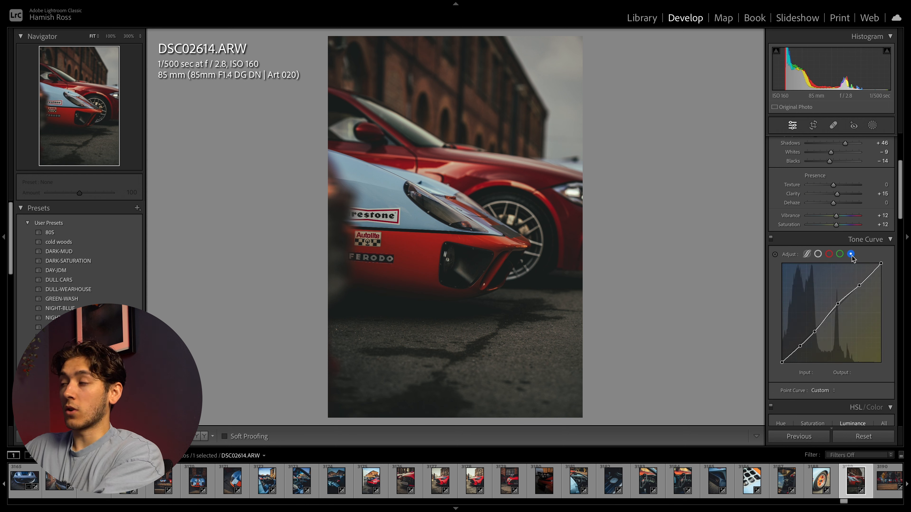
left_click(819, 255)
Set the red hue to -17 in the HSL adjustments and review the saturation and luminance values
scroll(826, 285, "down", 5)
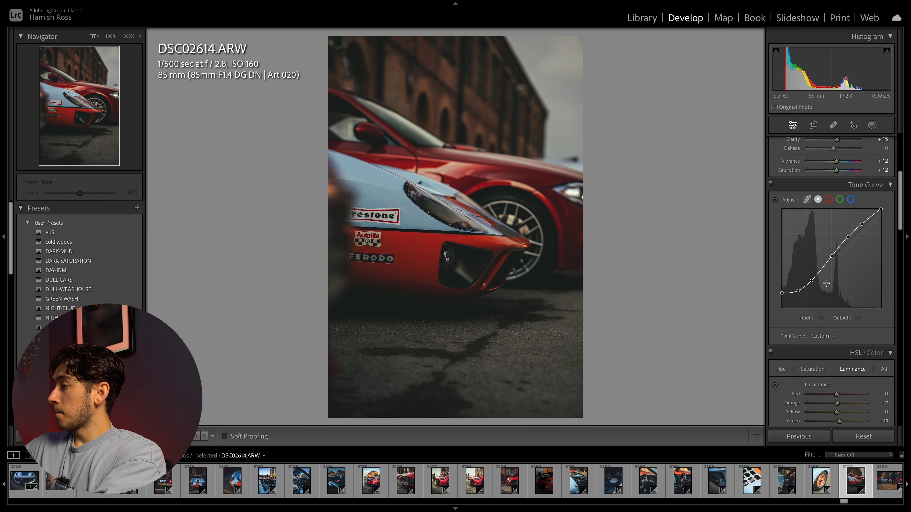
scroll(826, 285, "down", 1)
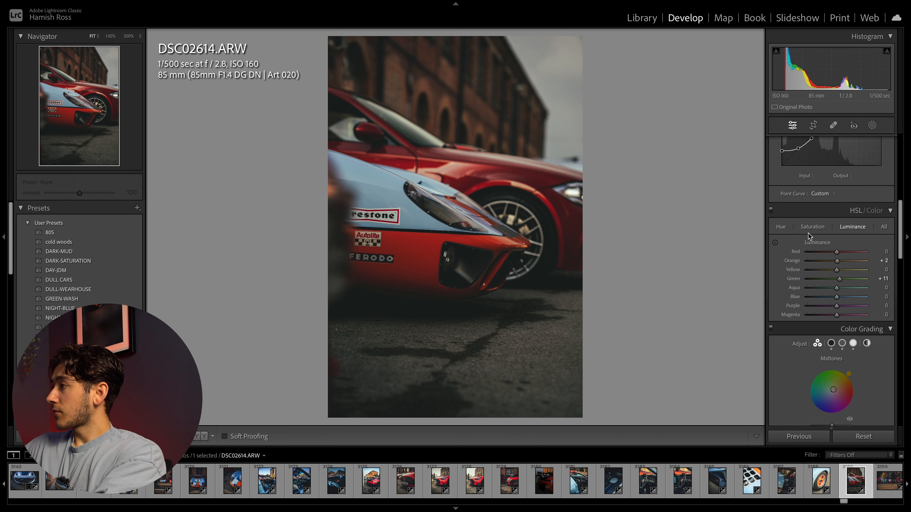
left_click(812, 227)
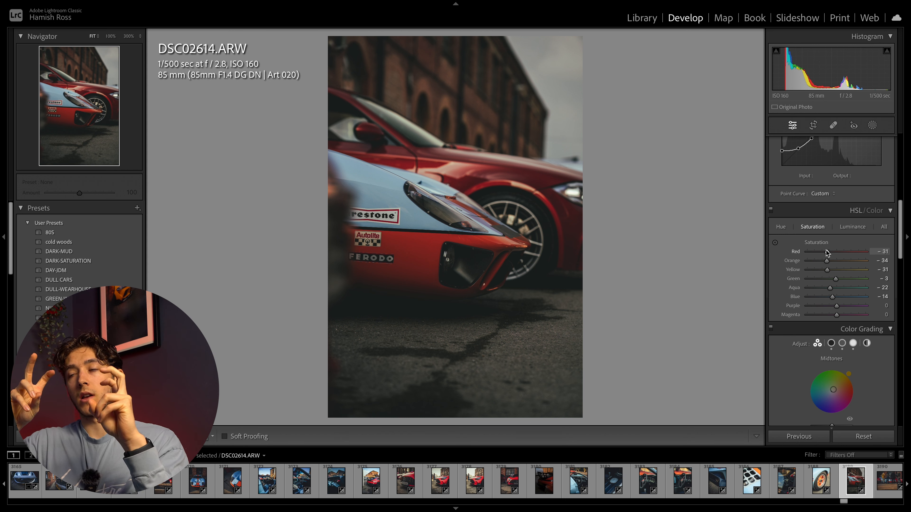
left_click(782, 229)
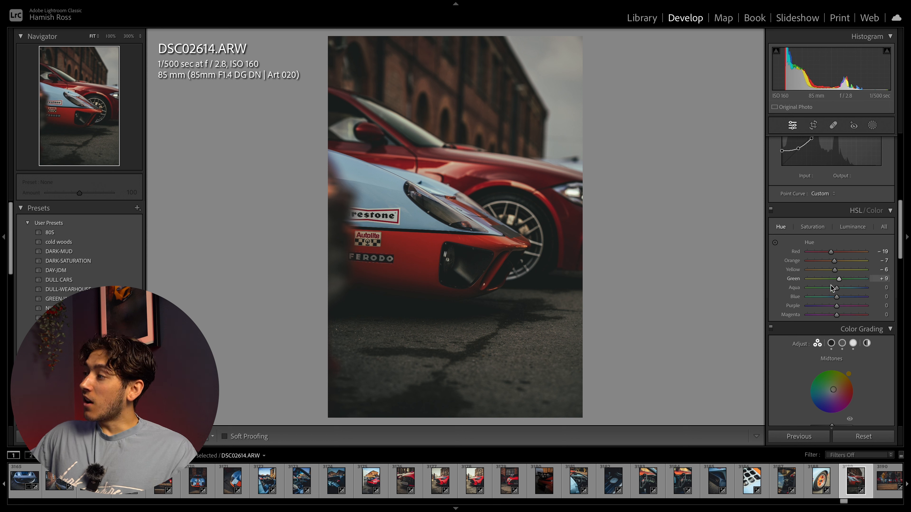
left_click_drag(832, 253, 843, 253)
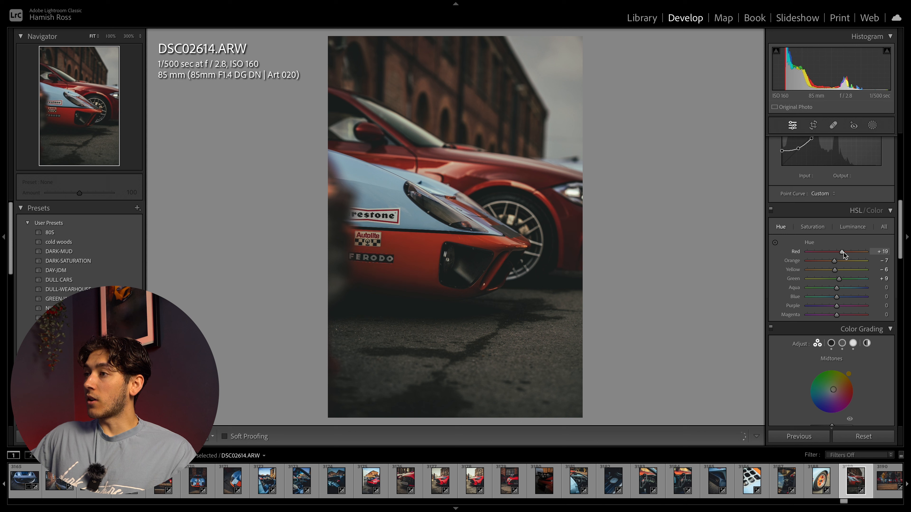
left_click_drag(844, 252, 830, 256)
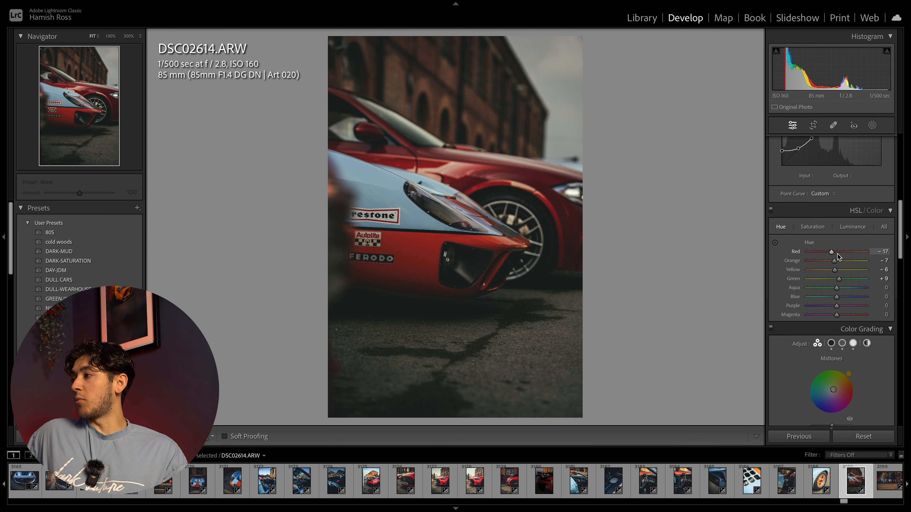
scroll(795, 290, "down", 3)
left_click(814, 176)
left_click(857, 176)
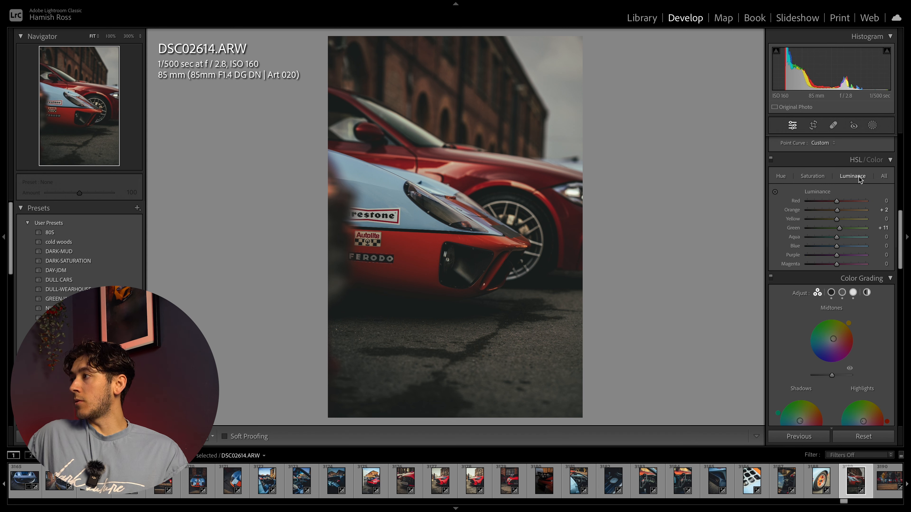
left_click(822, 177)
left_click(782, 177)
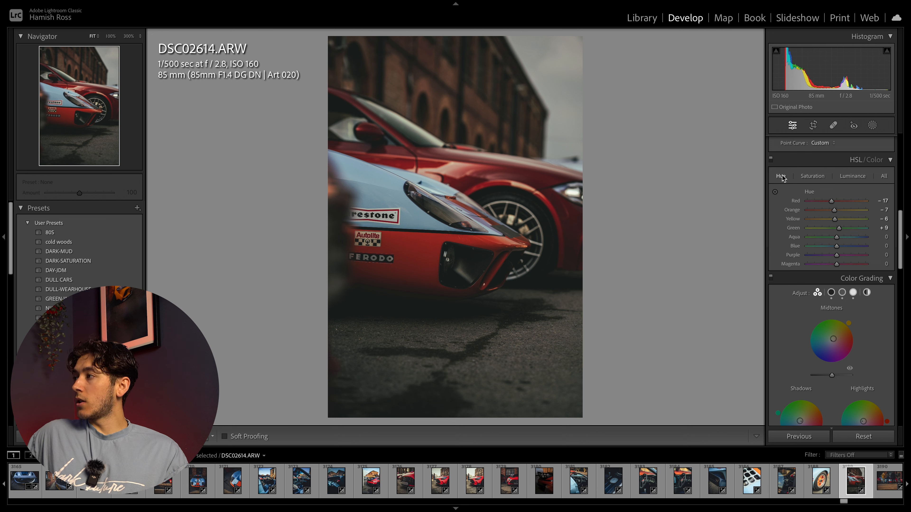
Color grade the midtones with a warm tint at hue 46 and saturation 15
scroll(833, 234, "down", 2)
scroll(832, 233, "down", 5)
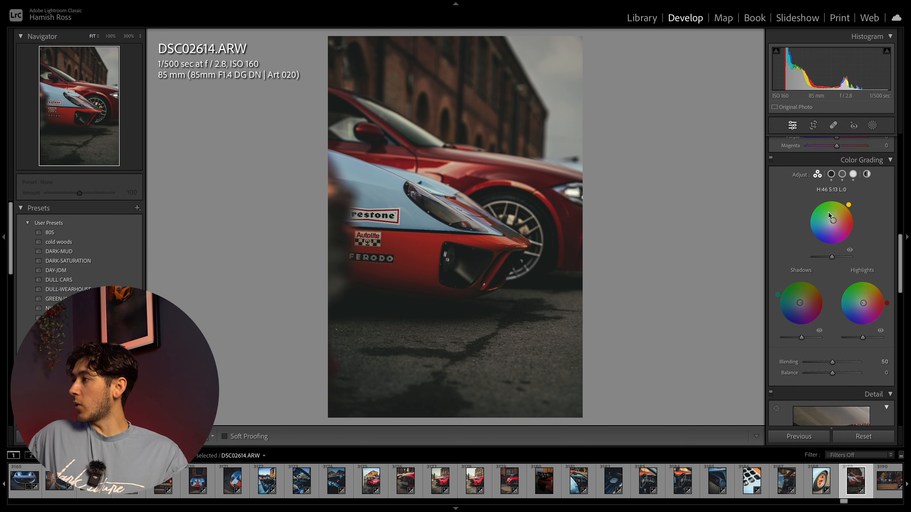
double_click(833, 221)
left_click_drag(832, 222, 833, 221)
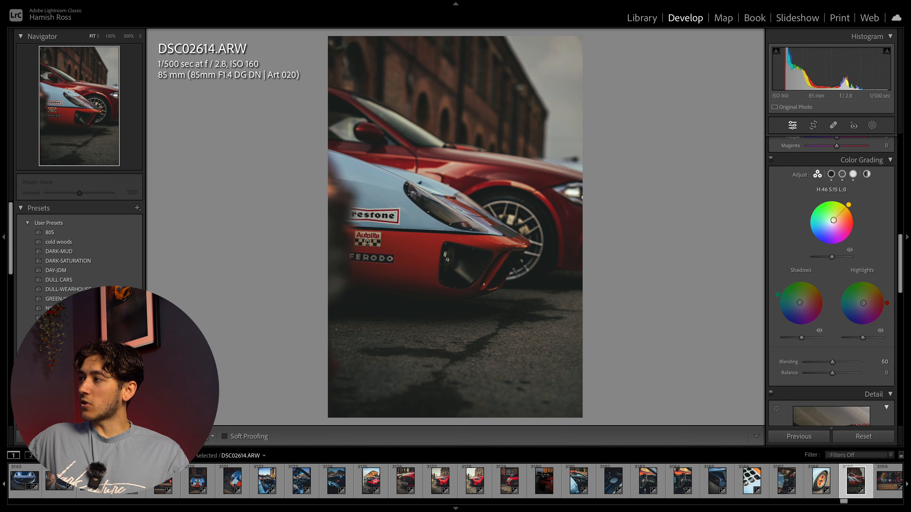
Strengthen the teal tint in the shadows and set the highlights tint to hue 0 and saturation 5
left_click_drag(800, 303, 799, 302)
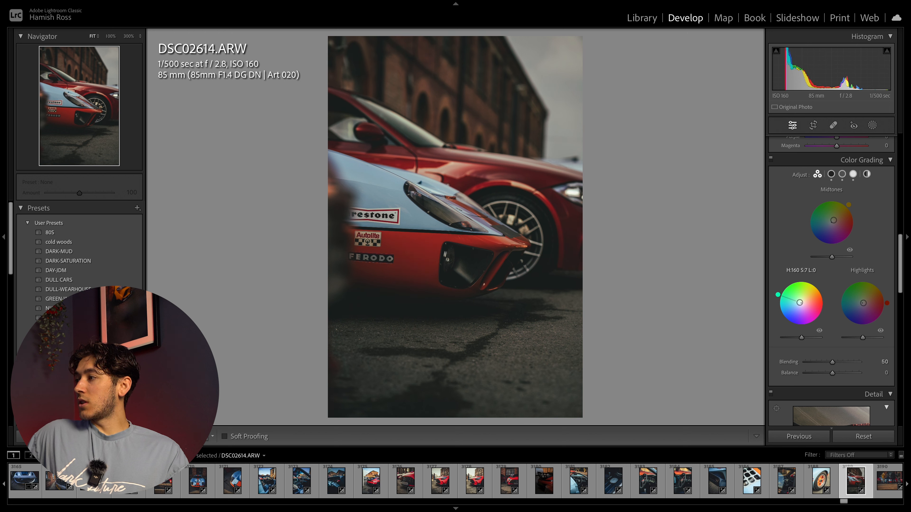
left_click_drag(800, 303, 798, 302)
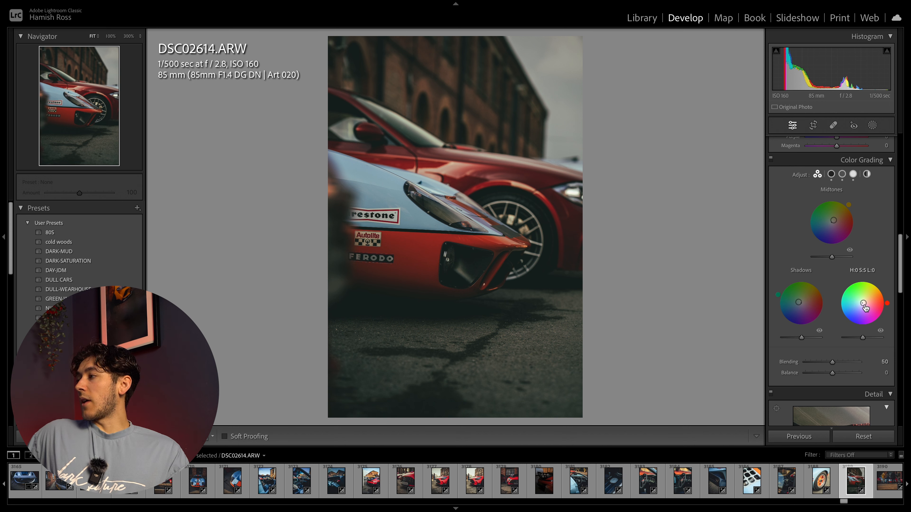
left_click_drag(863, 303, 863, 303)
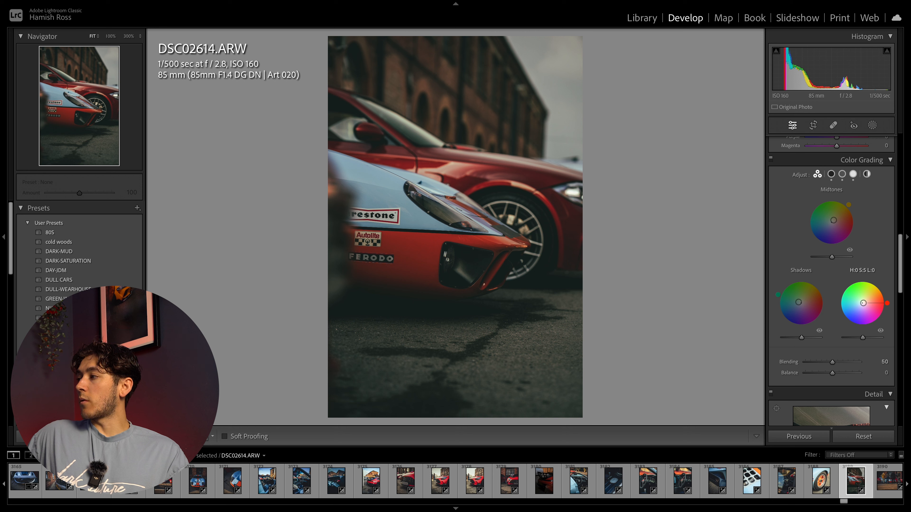
Set the red primary hue to -1 in the camera calibration
scroll(860, 302, "down", 10)
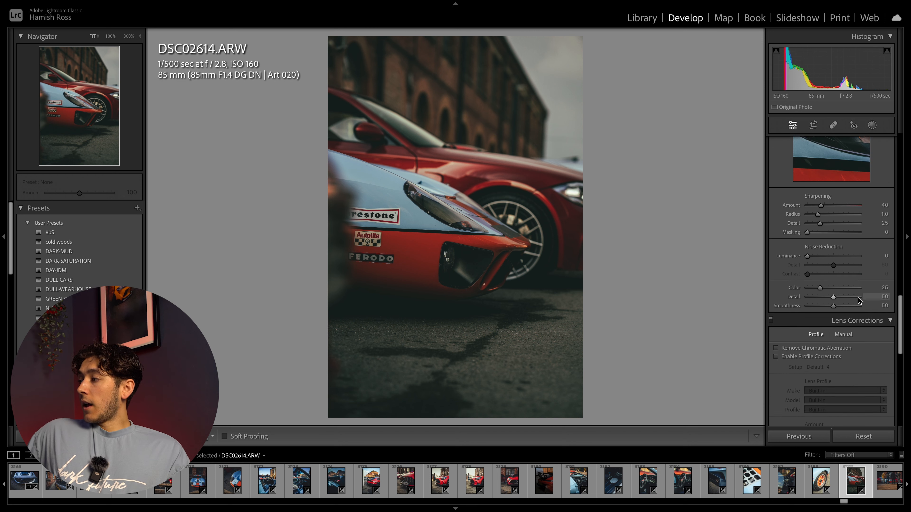
scroll(859, 301, "down", 2)
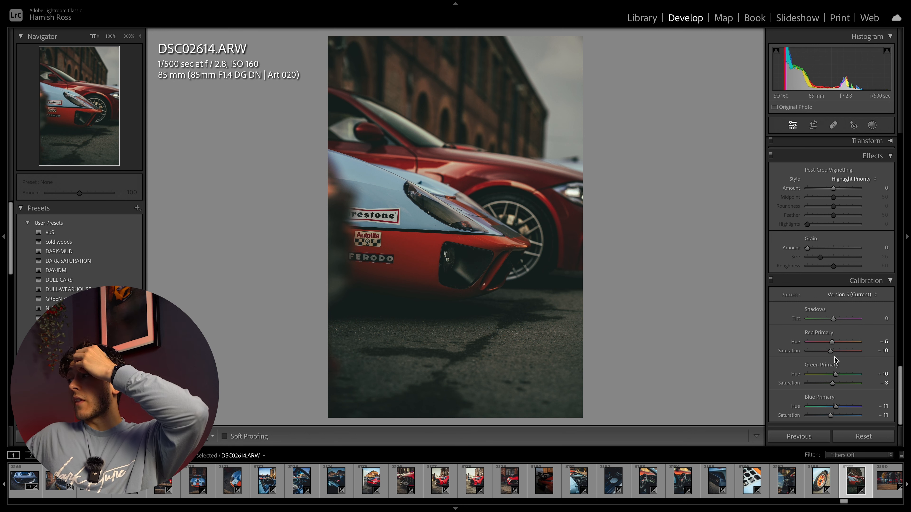
left_click_drag(832, 342, 836, 344)
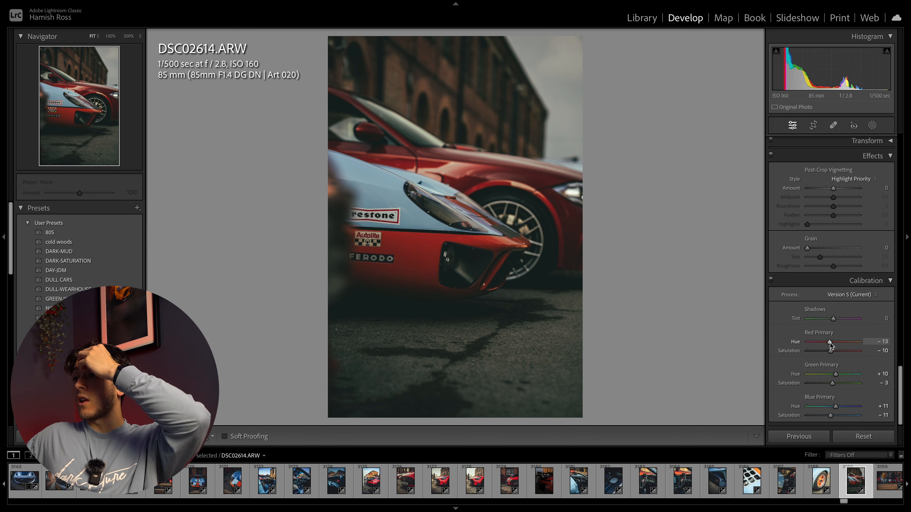
left_click_drag(836, 344, 833, 344)
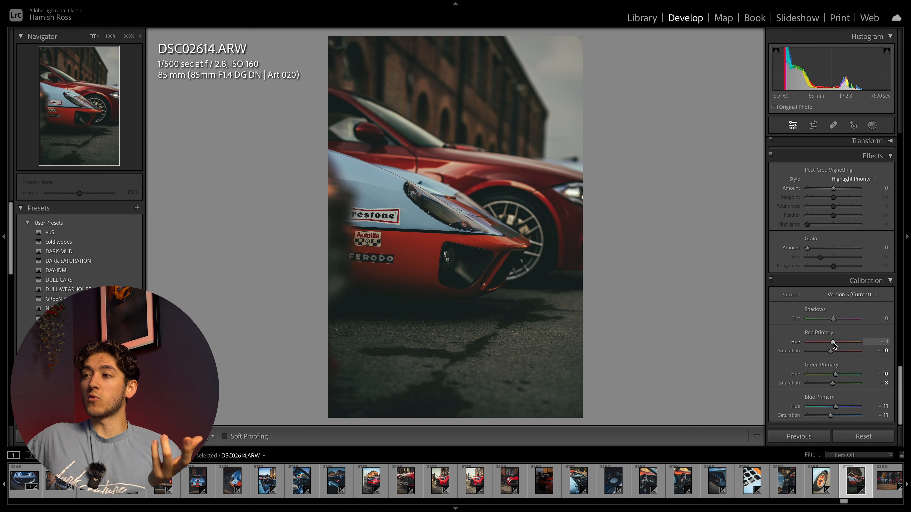
Set the red primary hue to -3 in the camera calibration
left_click_drag(832, 344, 829, 345)
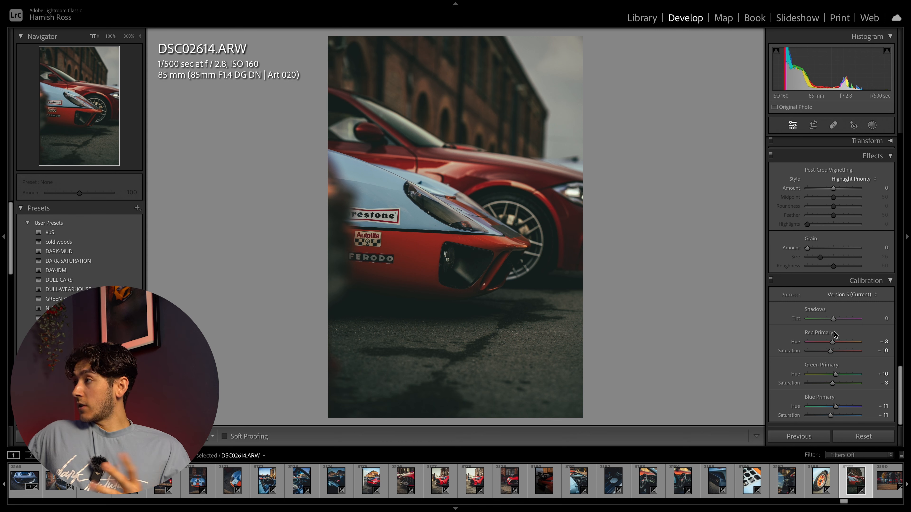
Review the color grading, HSL saturation, the point curve with its red, green and blue channels, and the basic tone adjustments
scroll(835, 335, "up", 10)
scroll(835, 335, "up", 10)
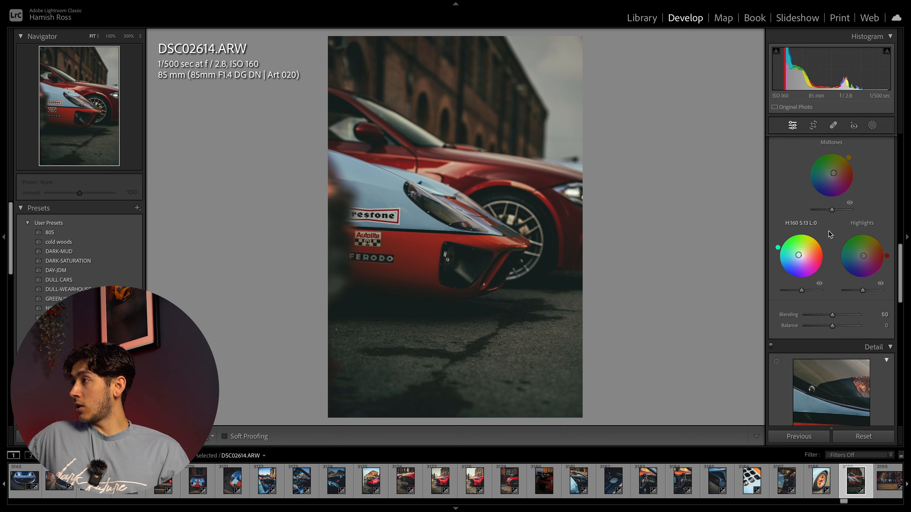
scroll(827, 251, "up", 5)
left_click(813, 245)
scroll(825, 251, "up", 3)
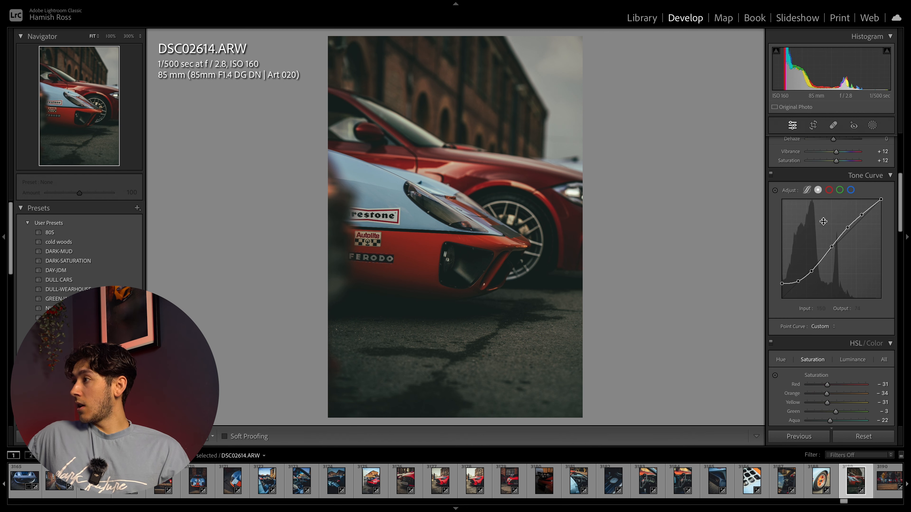
left_click(829, 190)
left_click(839, 189)
left_click(851, 189)
scroll(844, 257, "up", 5)
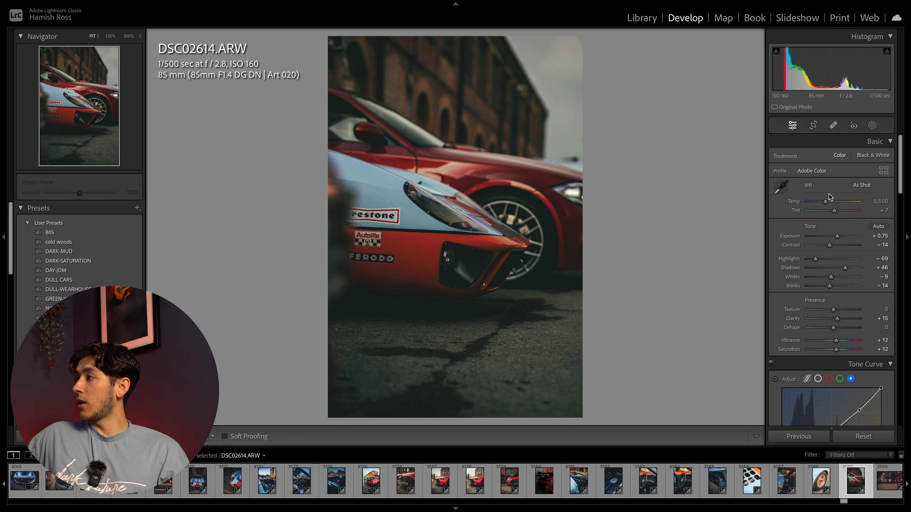
Compare the edited car photo with the original side by side, and return to the single-photo view
left_click(207, 439)
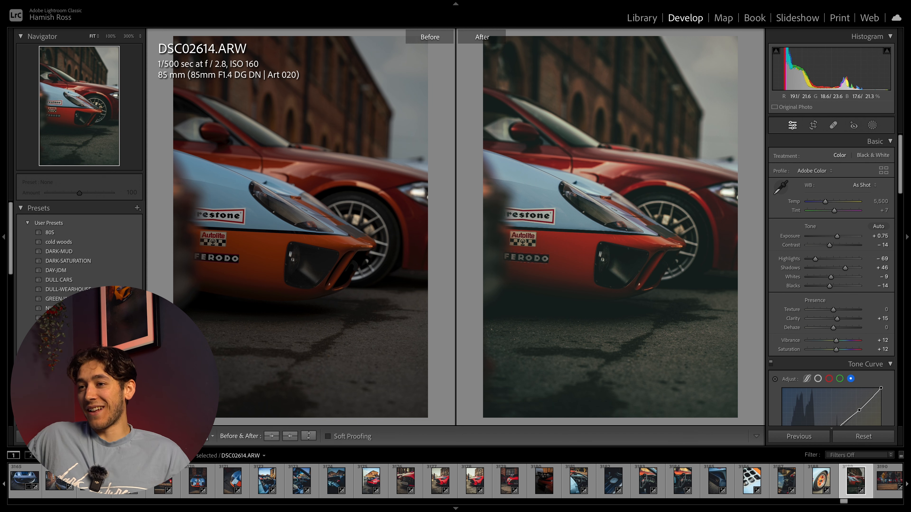
key("y")
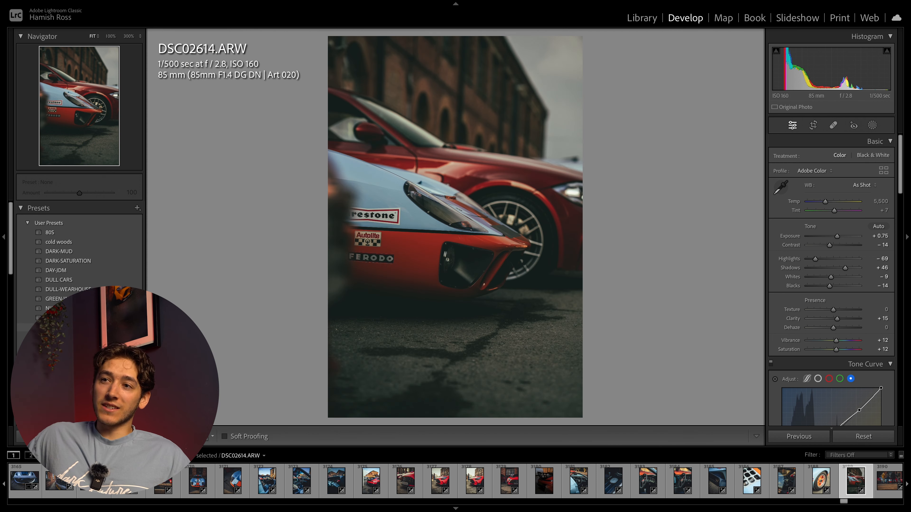
Switch to the photographer's Instagram profile, browse the posts grid, and view the images in the carousel post of the grey sports car
left_click(121, 280)
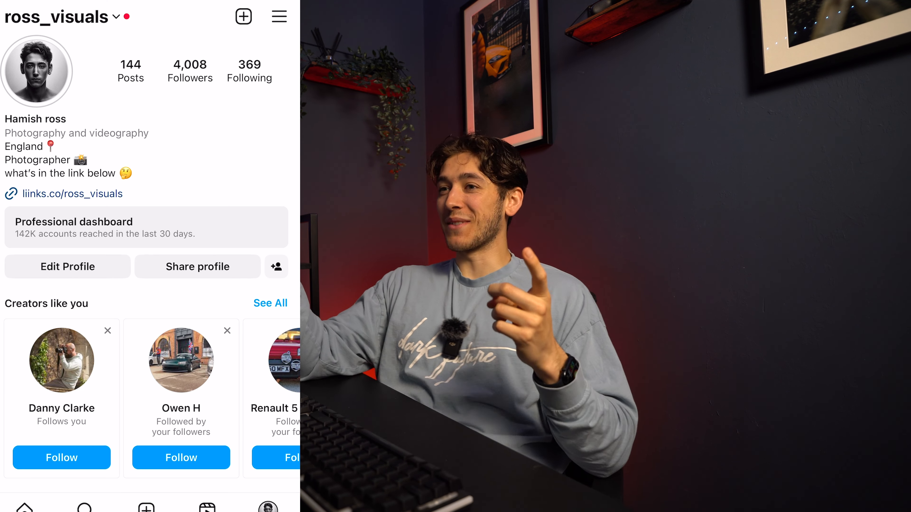
scroll(150, 322, "down", 5)
scroll(150, 251, "down", 6)
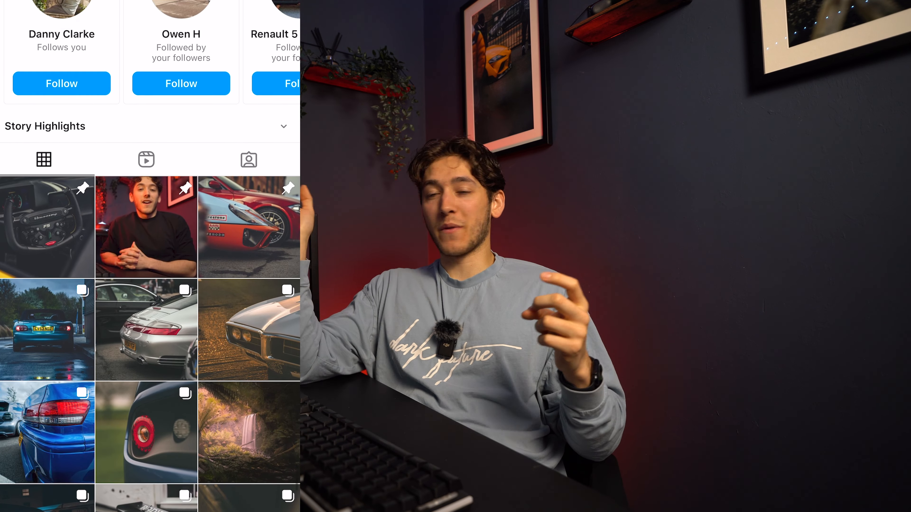
left_click(147, 262)
left_click_drag(215, 262, 71, 262)
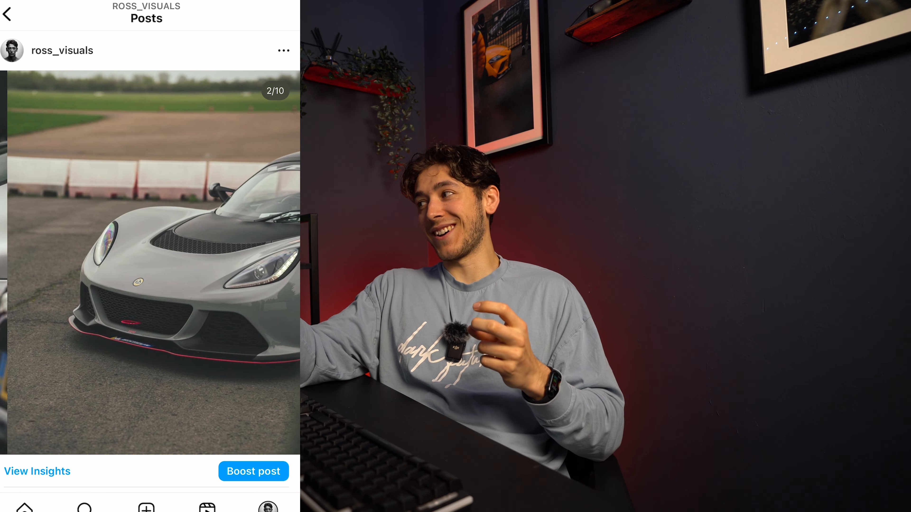
left_click_drag(215, 261, 89, 262)
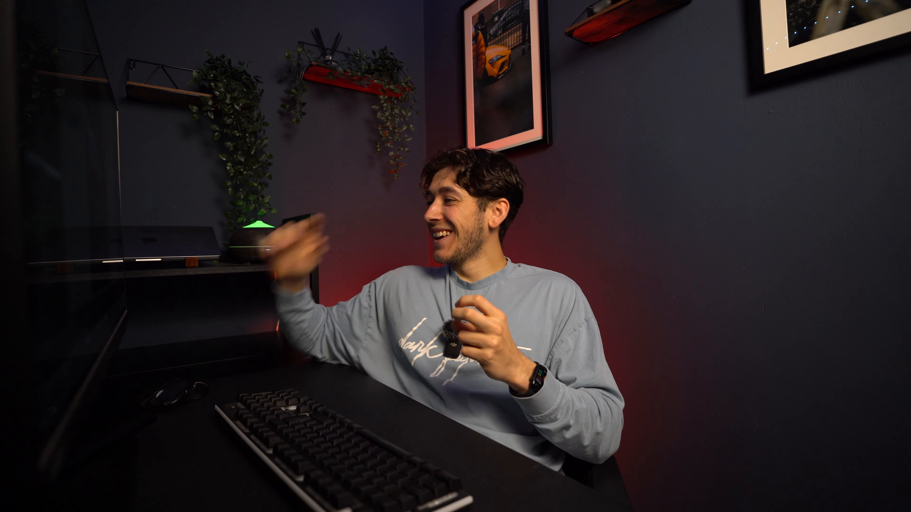